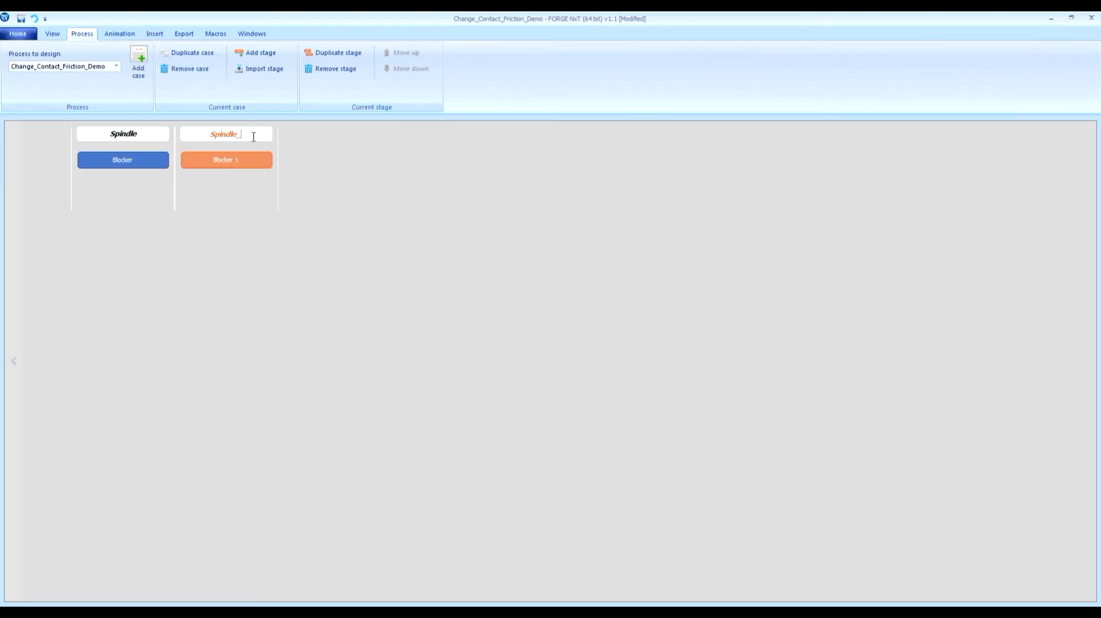
Name the duplicated case Spindle_Rev1 and its stage Blocker Rev1
text(Rev1)
double_click(244, 162)
click(247, 160)
text(Rev1)
key(Return)
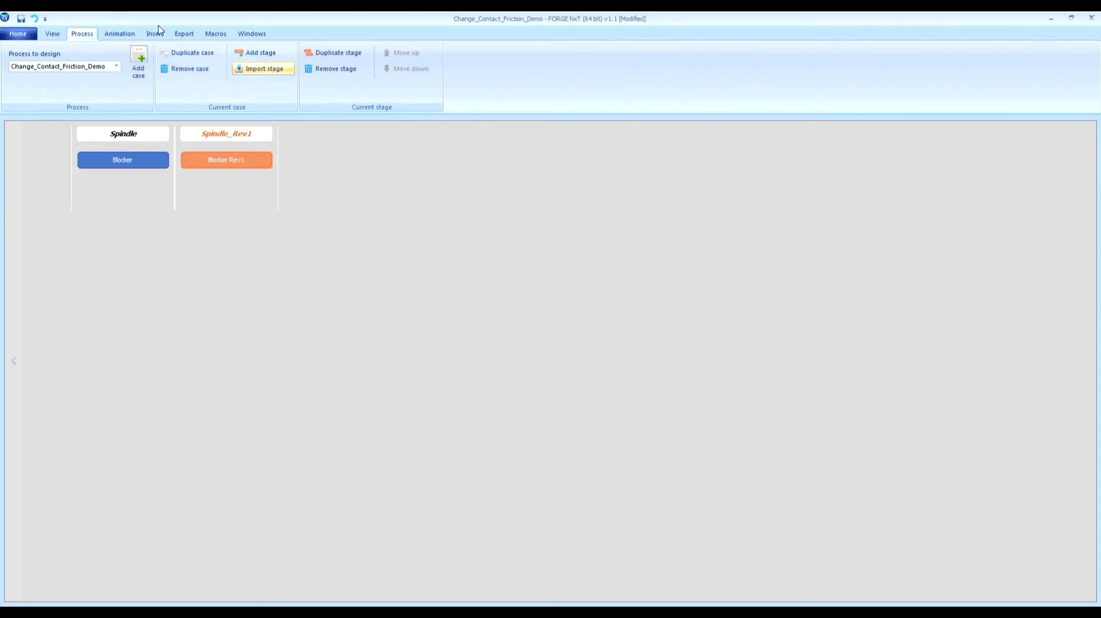
Show the friction set definitions for the Blocker Rev1 stage and add a Painter Plane set to the lower die
click(52, 35)
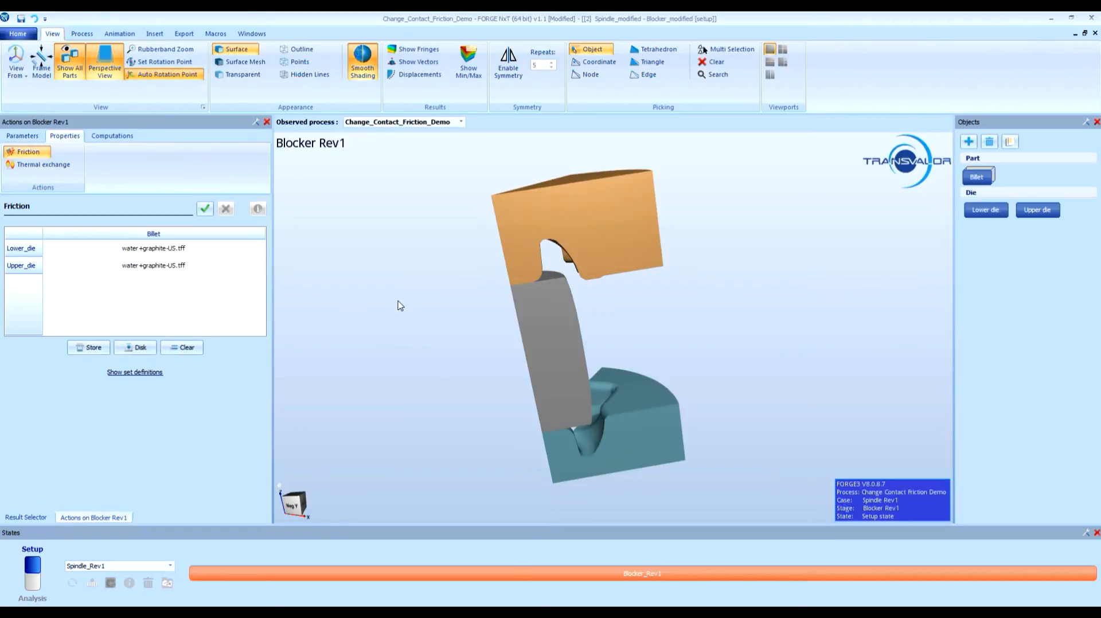
drag(397, 300, 404, 264)
middle_drag(404, 264, 407, 297)
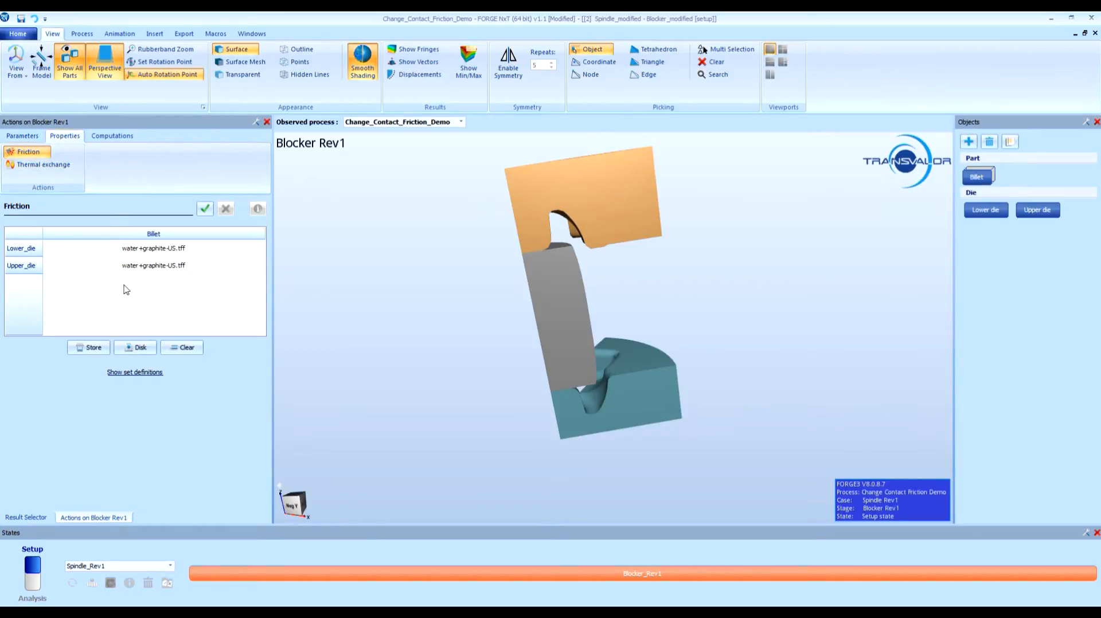
click(125, 374)
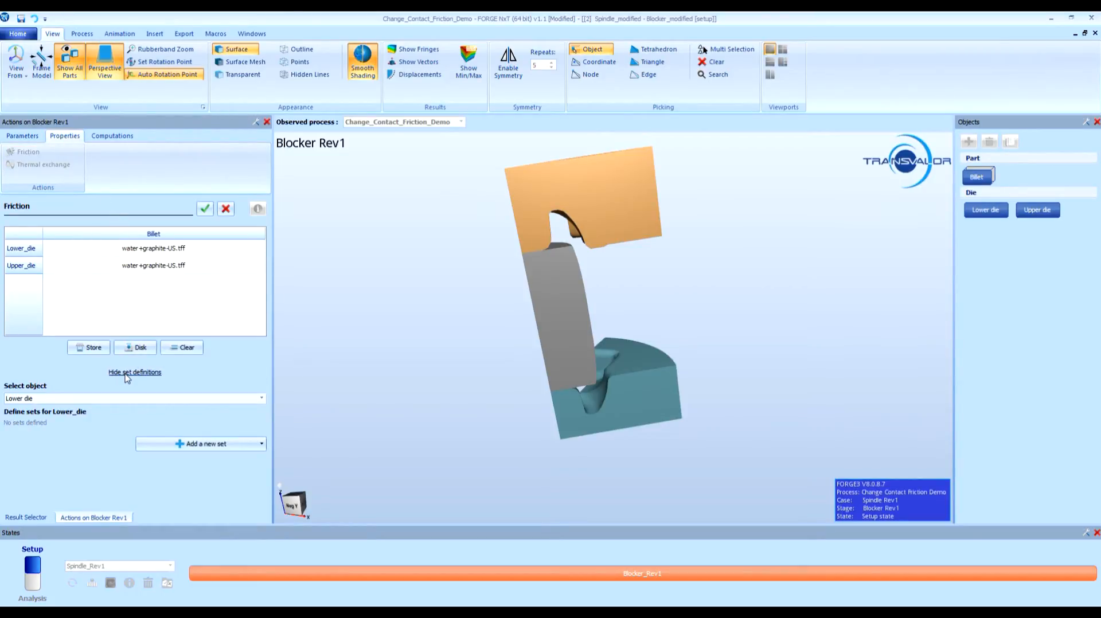
click(174, 443)
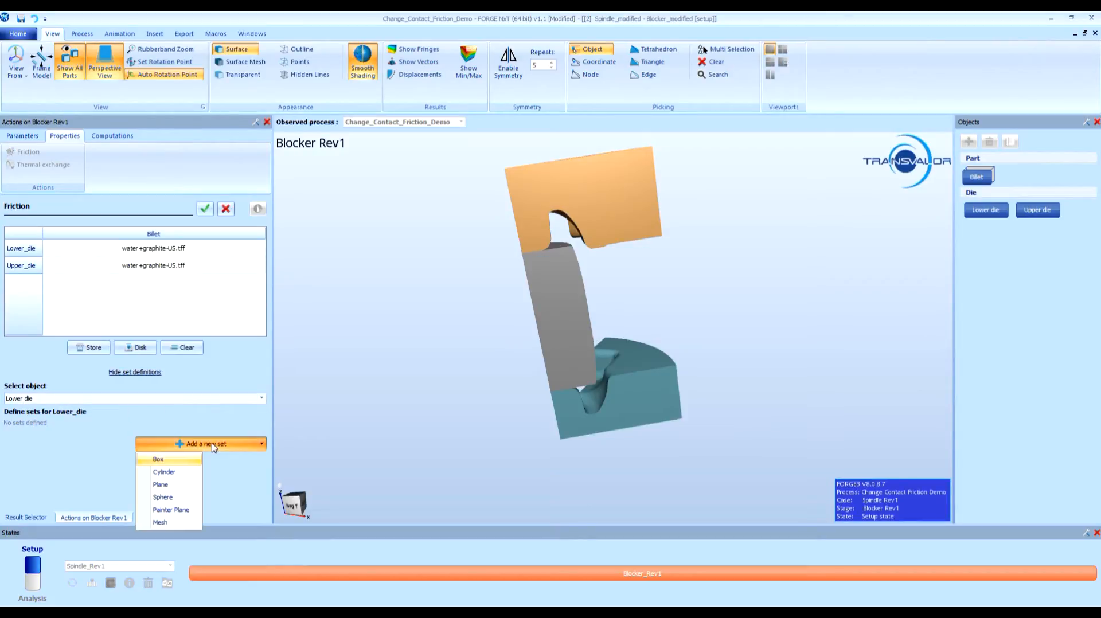
click(169, 511)
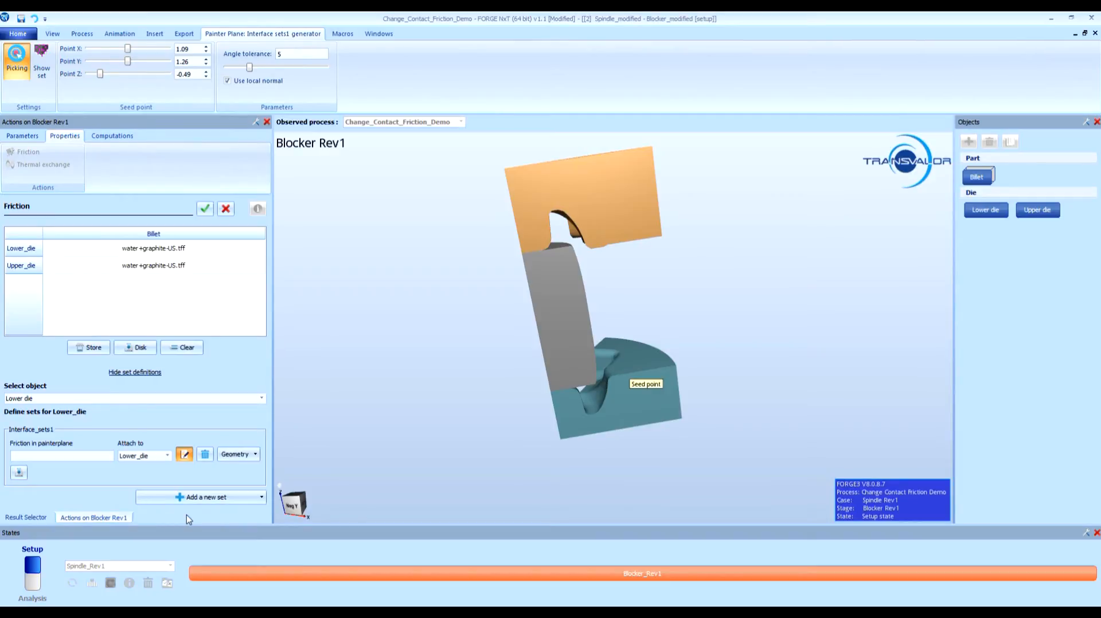
Pick a seed point on the lower die's flat upper face at about X 1.03, Y 1.31, Z 0.11 and display the set
scroll(614, 419, up, 5)
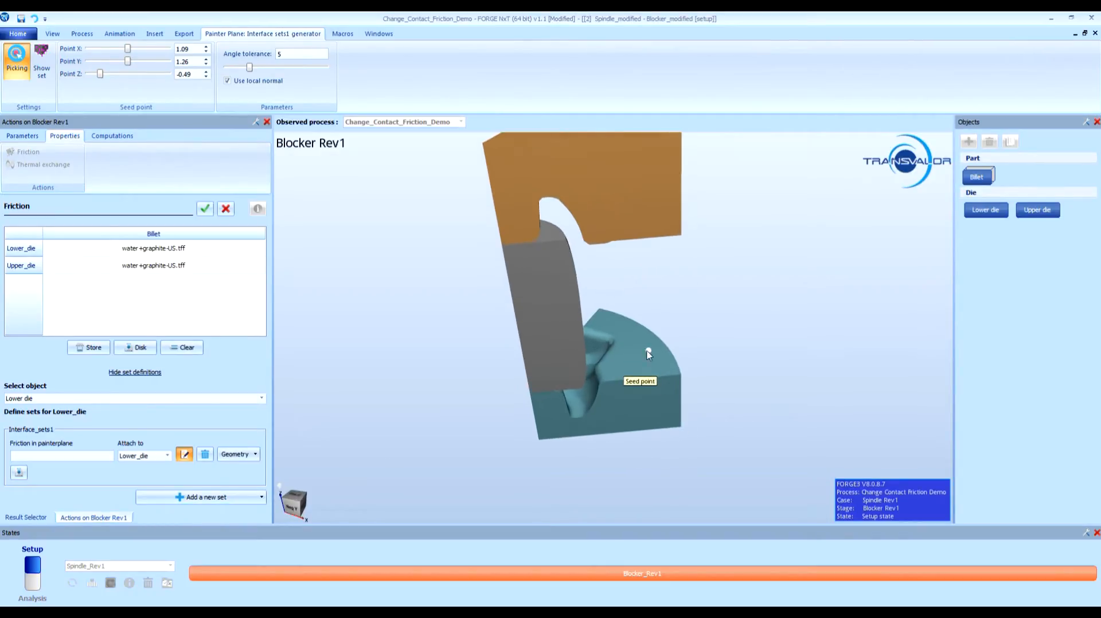
click(623, 366)
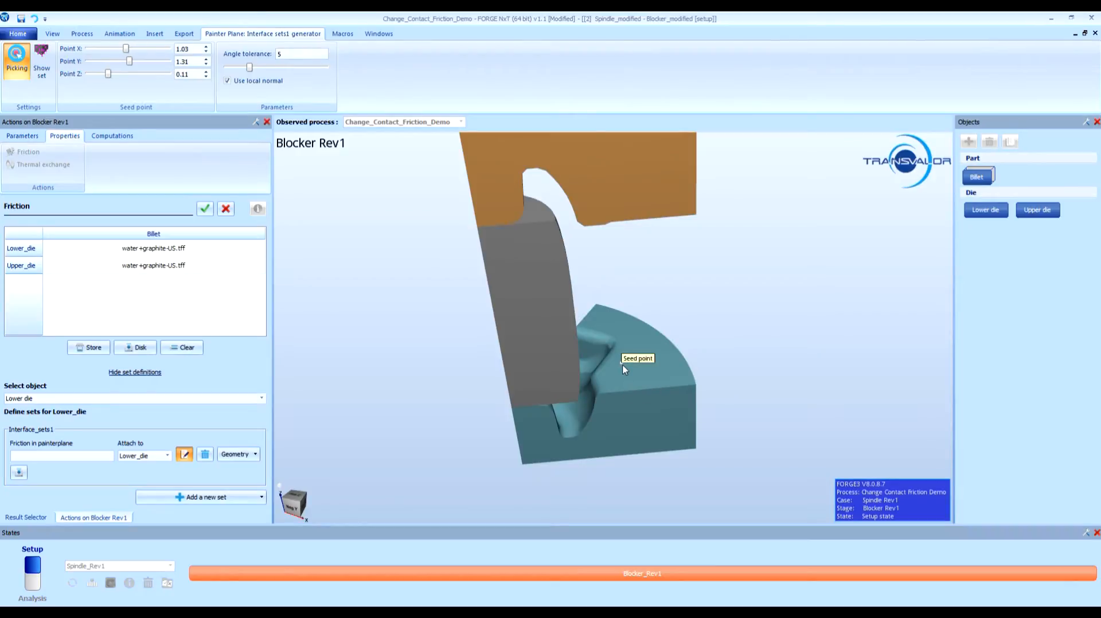
click(41, 63)
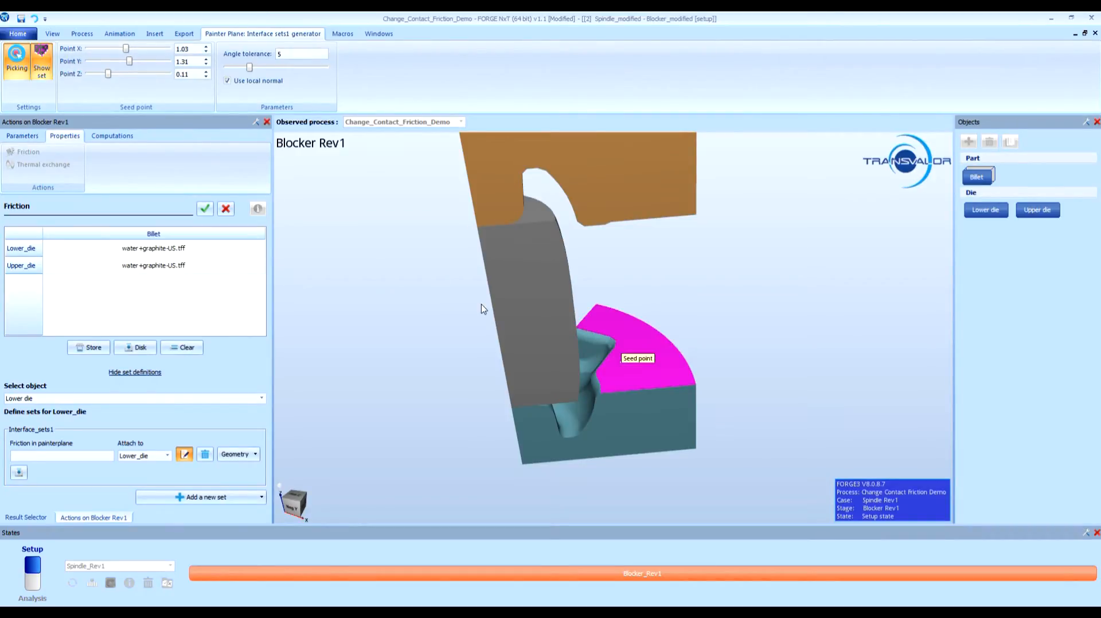
Set the lower die set's angle tolerance to 60 and turn off the use of the local normal
scroll(621, 398, up, 4)
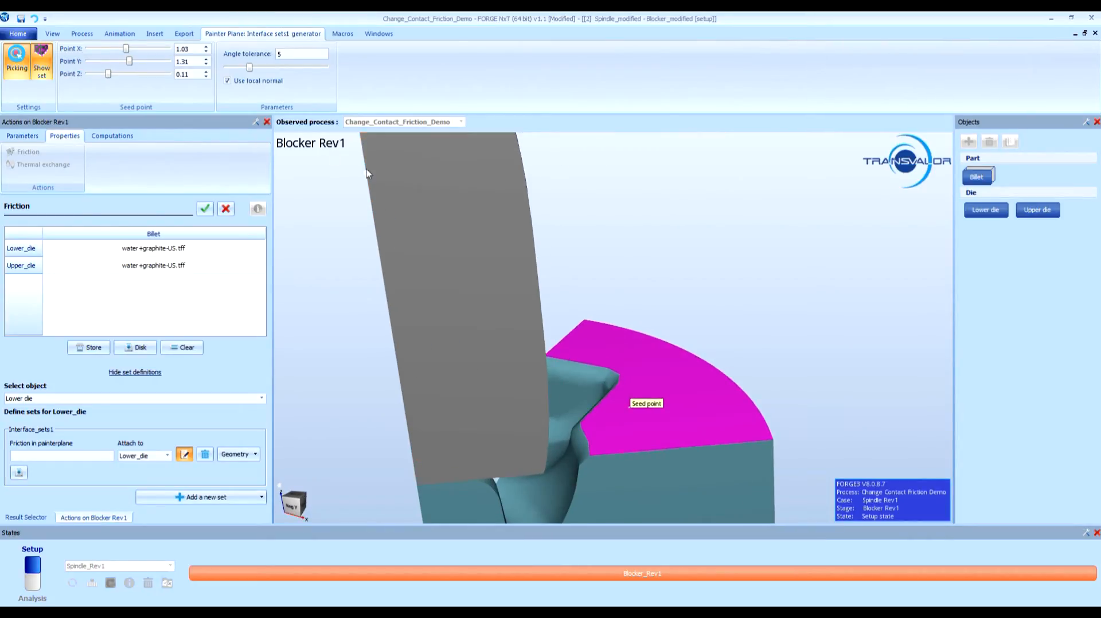
middle_drag(607, 320, 606, 290)
scroll(608, 317, down, 2)
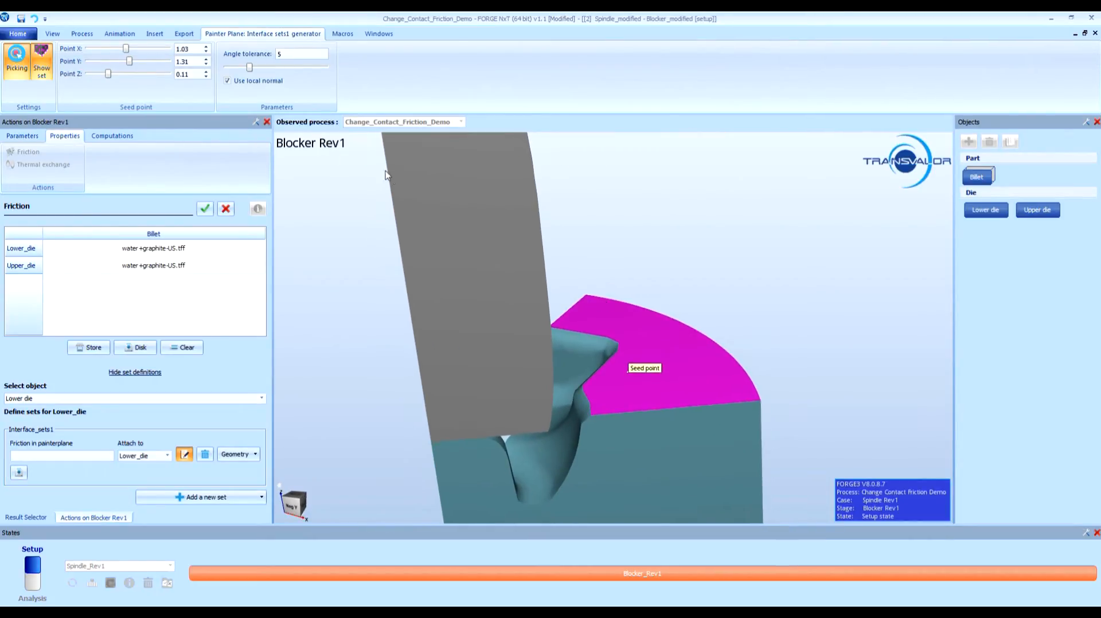
click(300, 54)
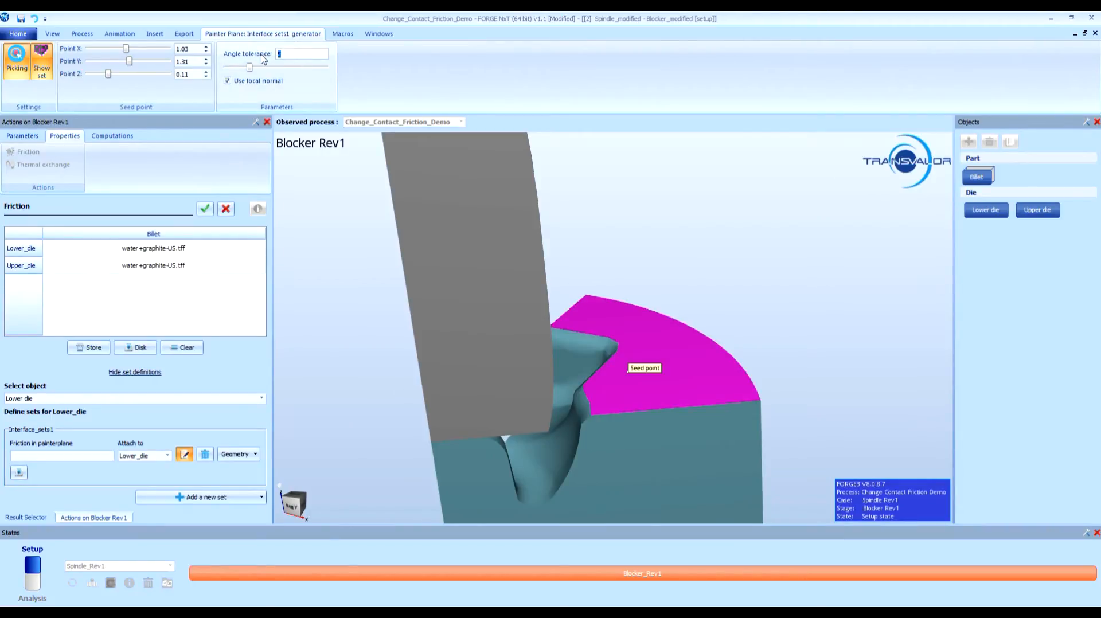
key(Return)
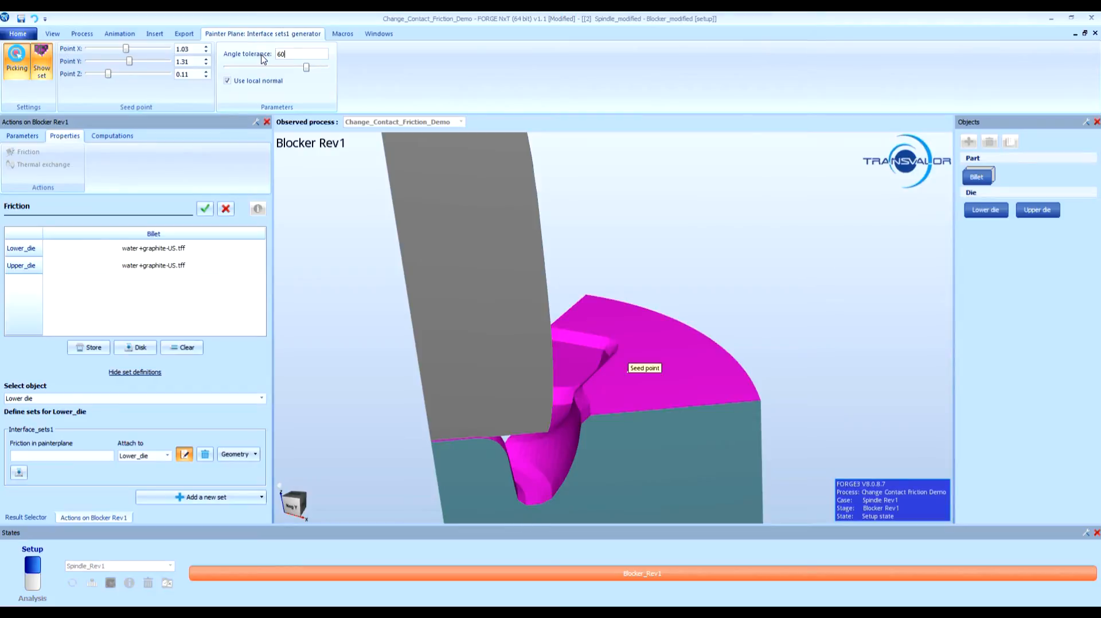
click(227, 81)
key(Return)
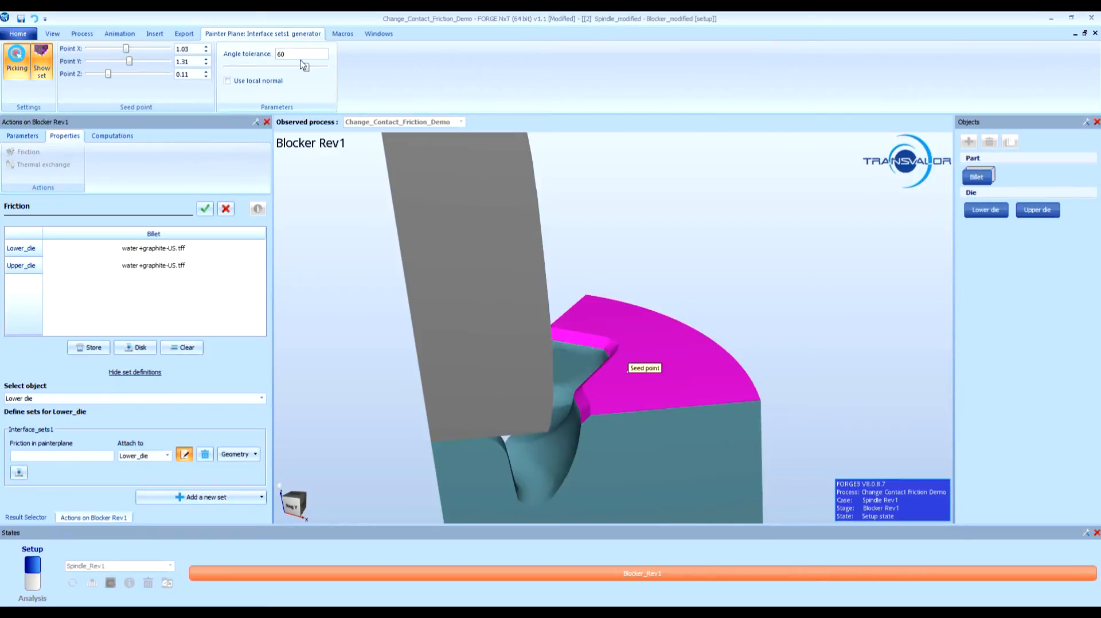
Assign the friction file no_lube-US.tff from the Hot folder to the lower die's set and apply the friction definition
scroll(619, 332, up, 3)
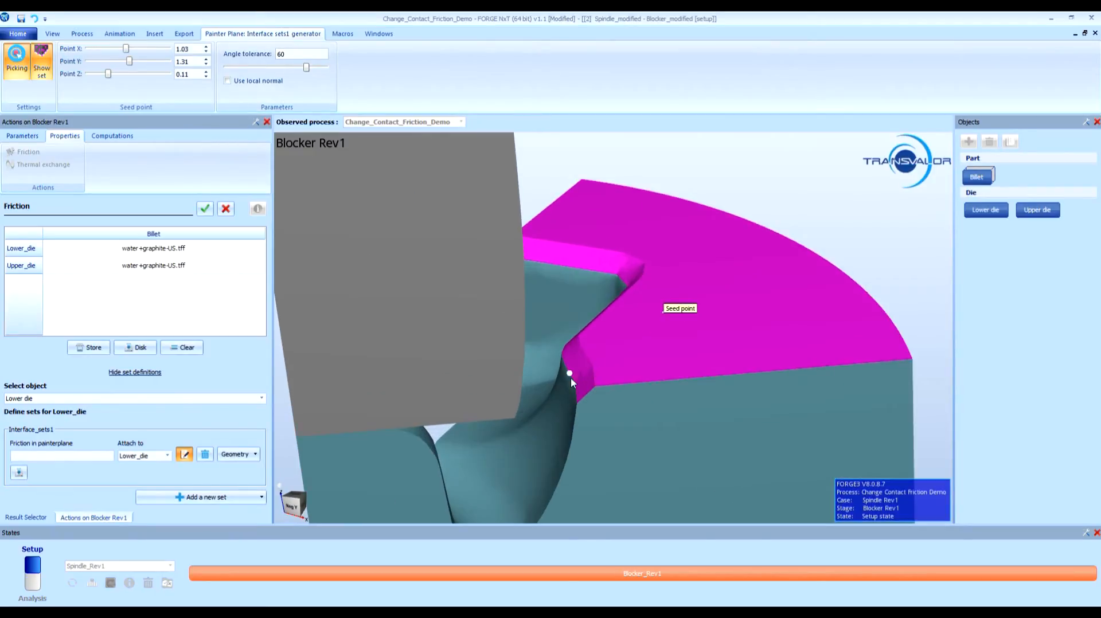
mouse_move(594, 332)
middle_down()
mouse_move(661, 336)
mouse_move(685, 351)
mouse_move(624, 340)
mouse_move(615, 324)
middle_up()
scroll(615, 325, down, 5)
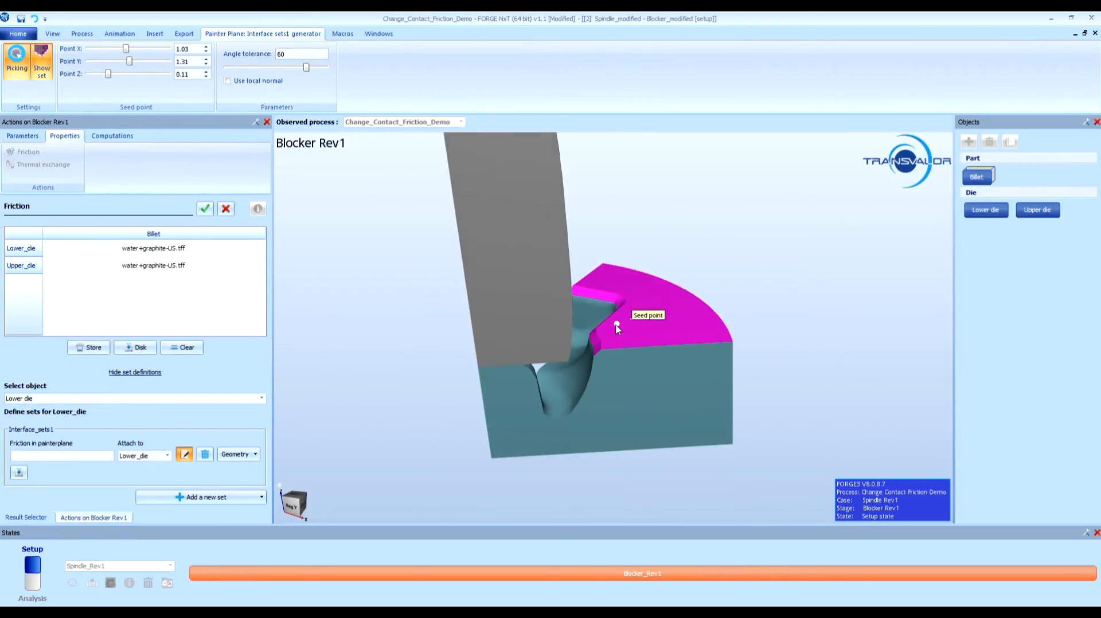
middle_drag(623, 424, 584, 411)
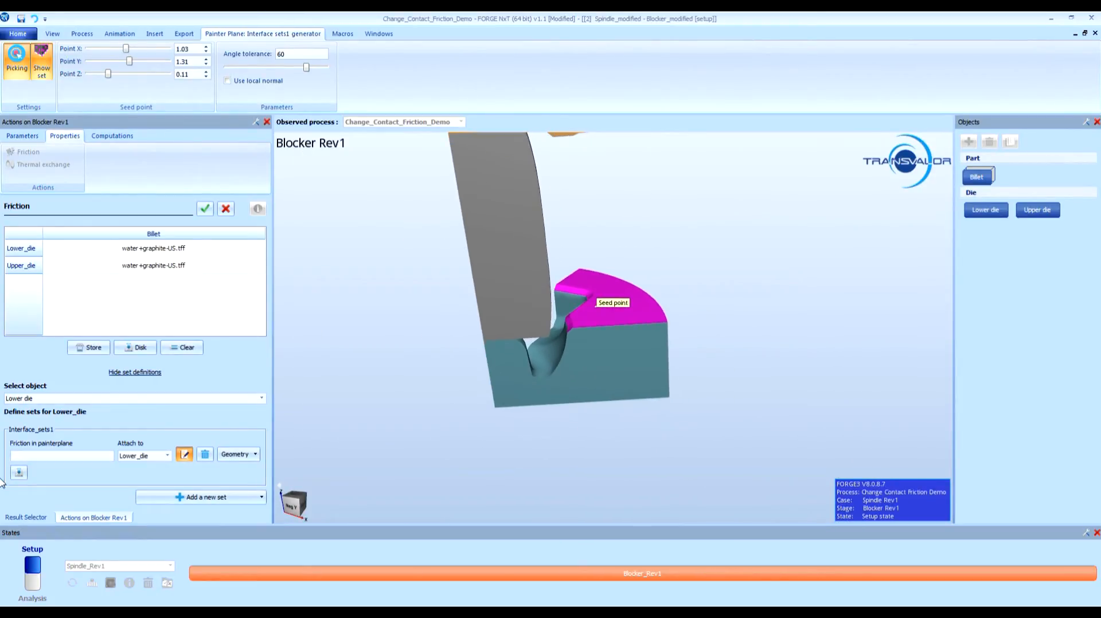
click(18, 473)
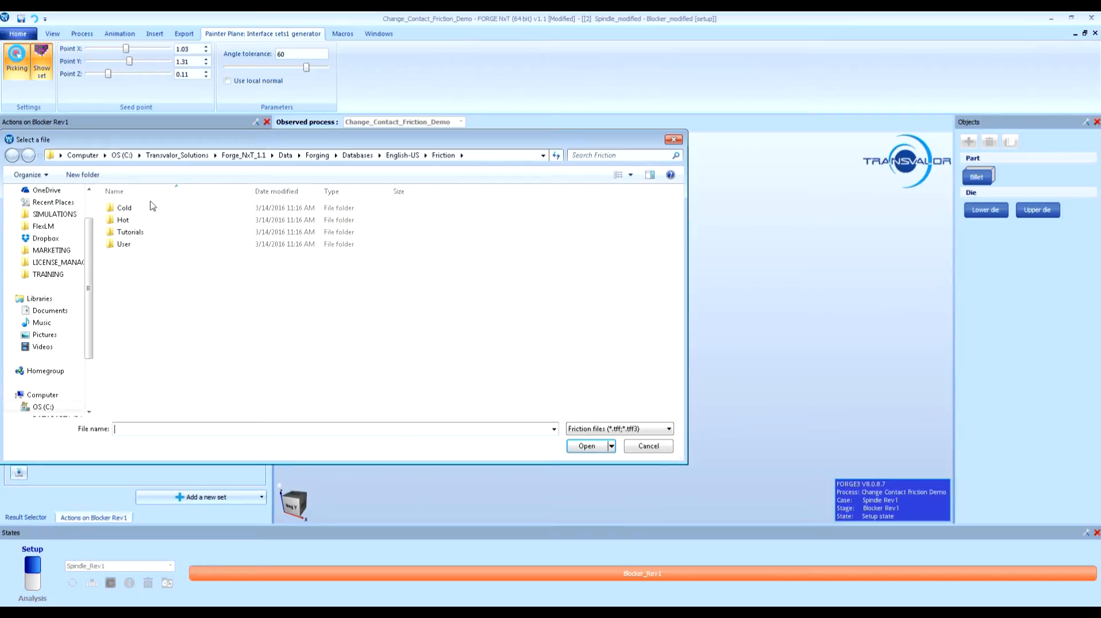
double_click(124, 220)
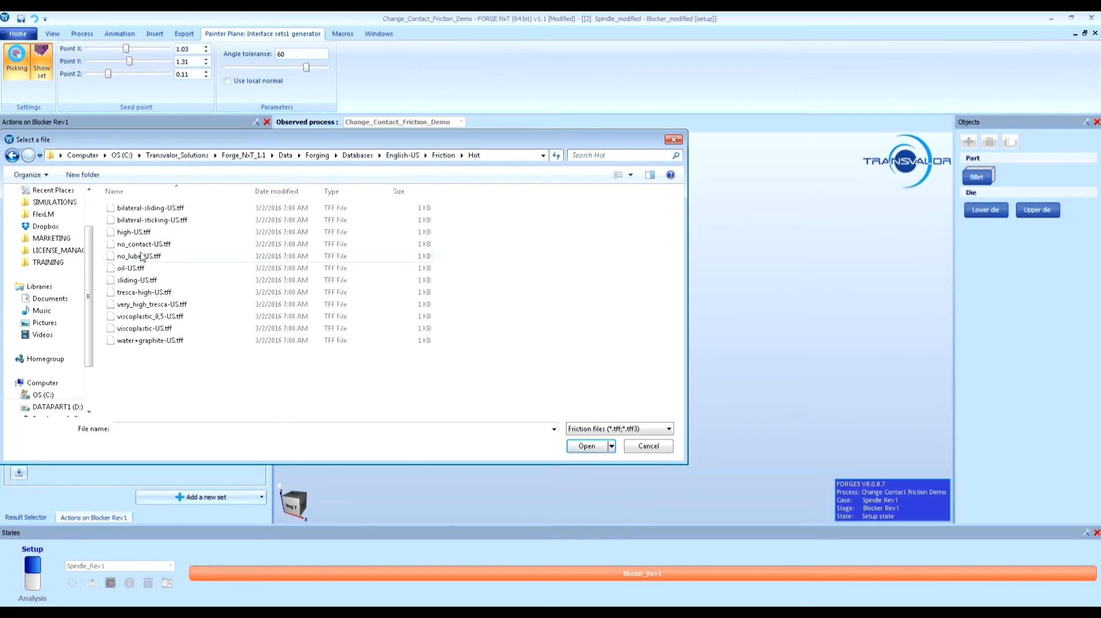
double_click(139, 256)
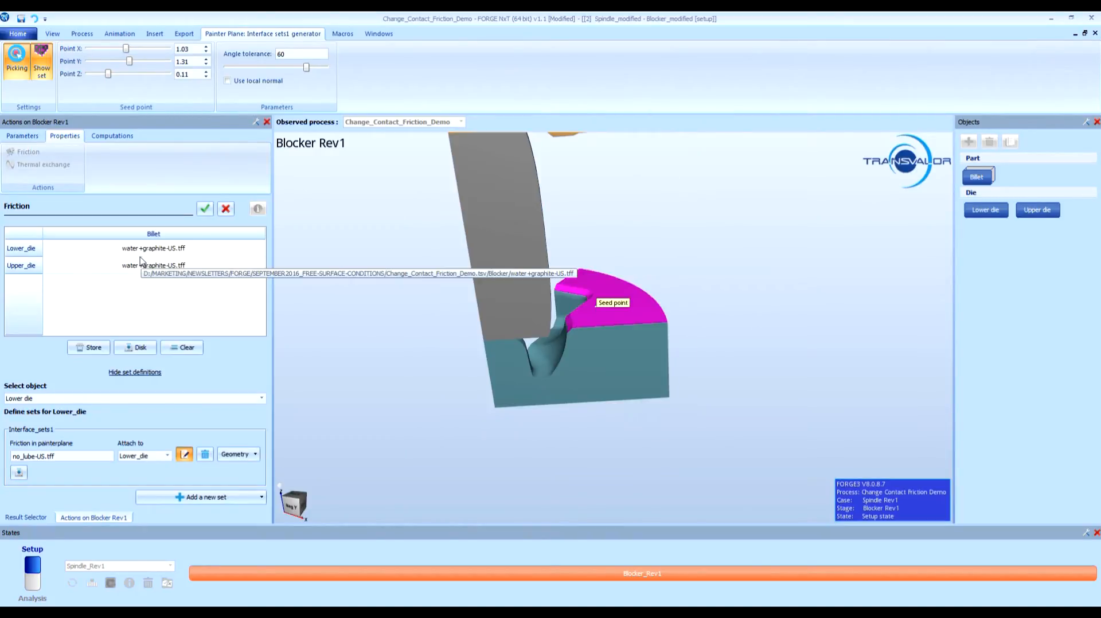
click(204, 210)
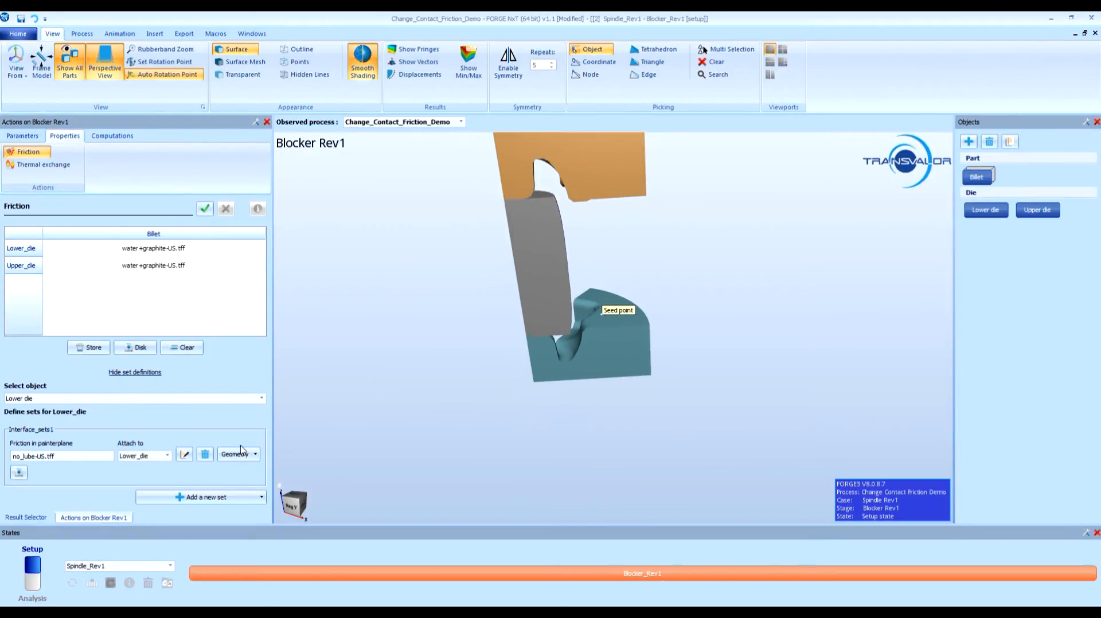
Switch the set definitions to the upper die and add a Painter Plane set to it
click(133, 399)
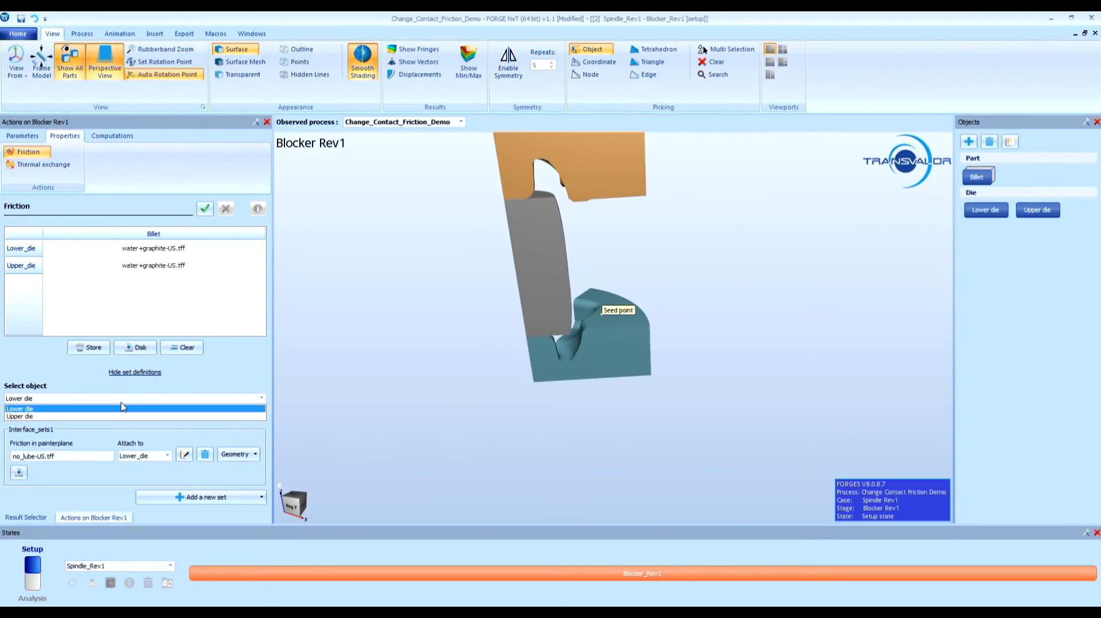
click(106, 417)
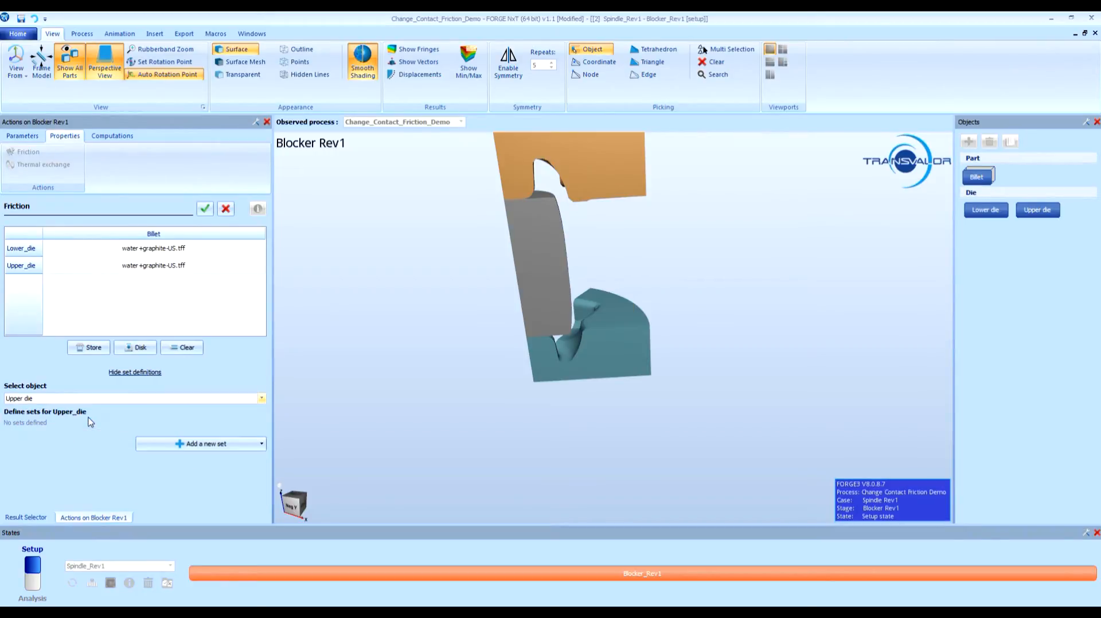
click(202, 447)
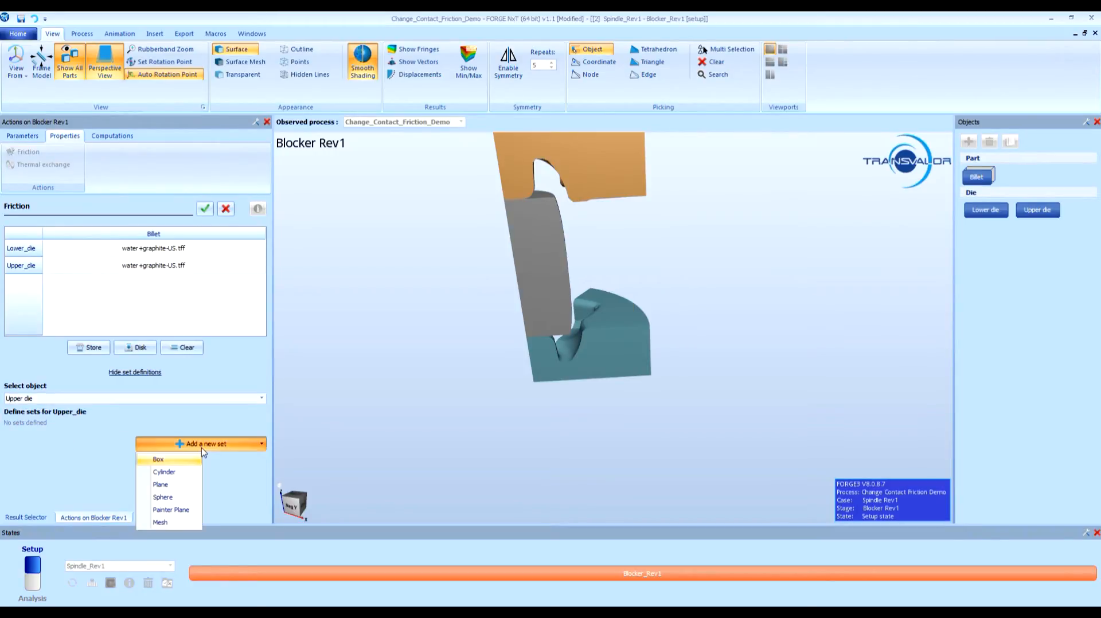
click(172, 510)
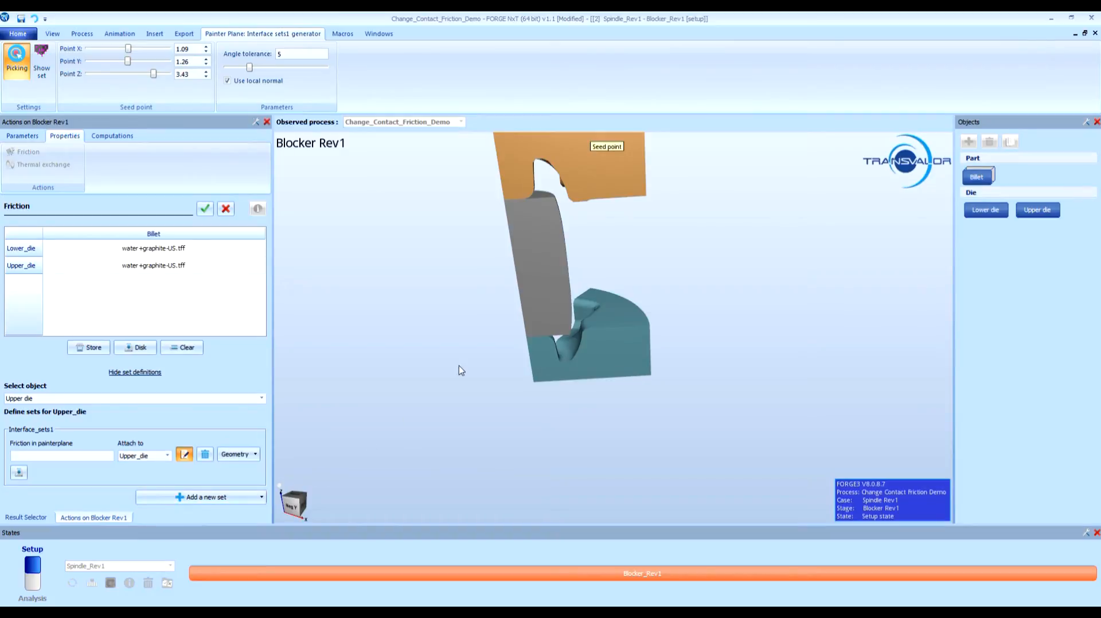
Pick a seed point on the upper die's underside at about X 0.94, Y 1.50, Z 2.65 and display the set
drag(458, 366, 469, 461)
right_drag(597, 421, 590, 256)
scroll(591, 261, up, 5)
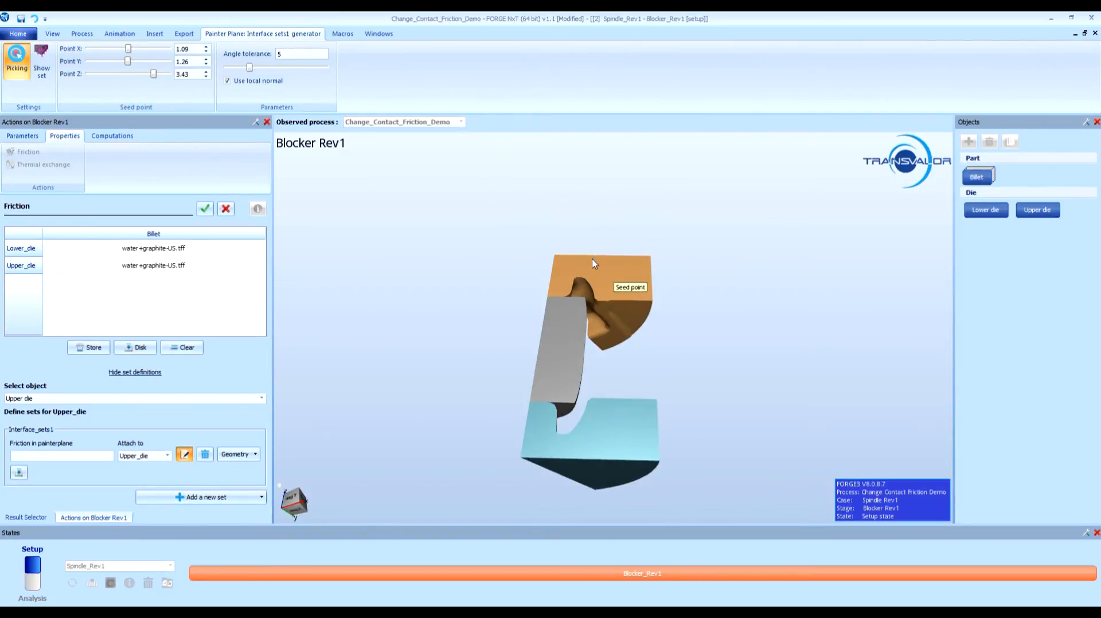
click(613, 316)
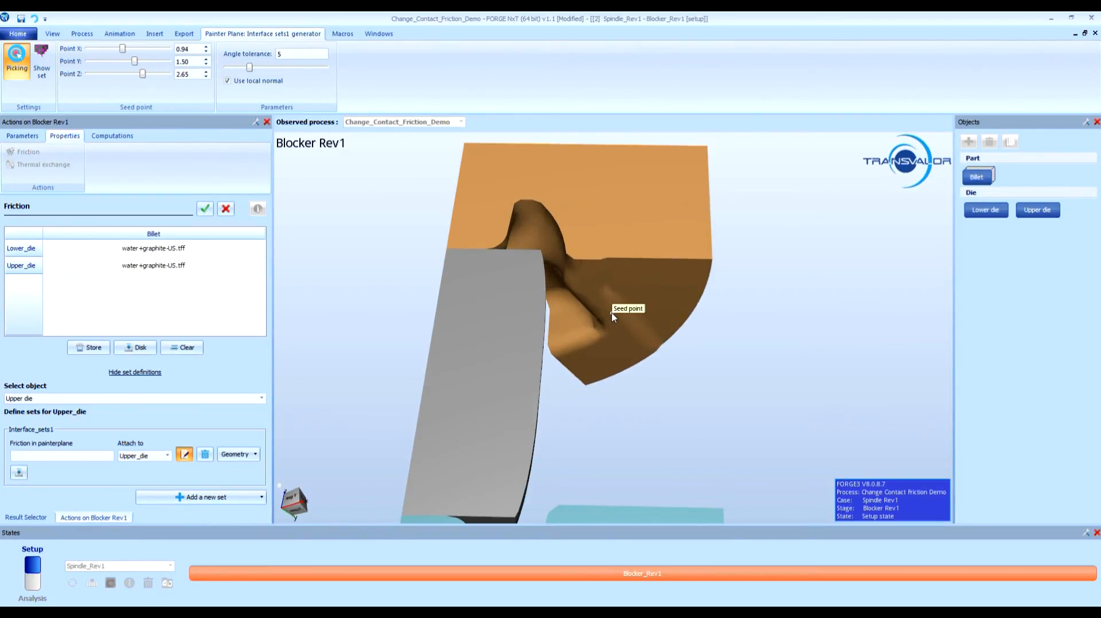
click(41, 62)
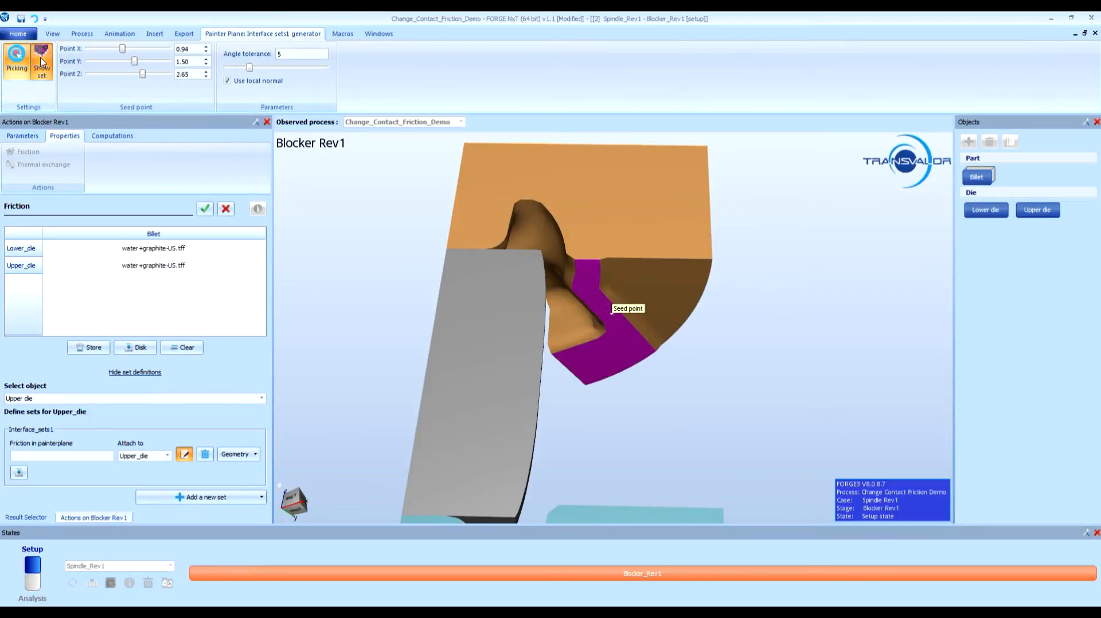
Set the upper die set's angle tolerance to 60 and turn off the use of the local normal
middle_drag(696, 386, 701, 322)
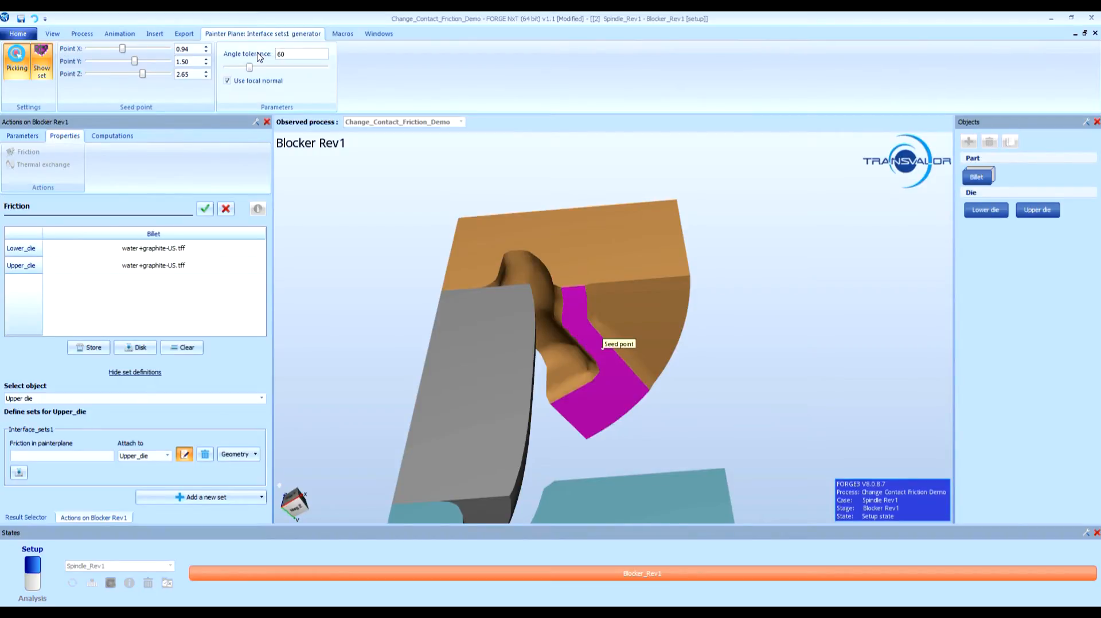
key(Return)
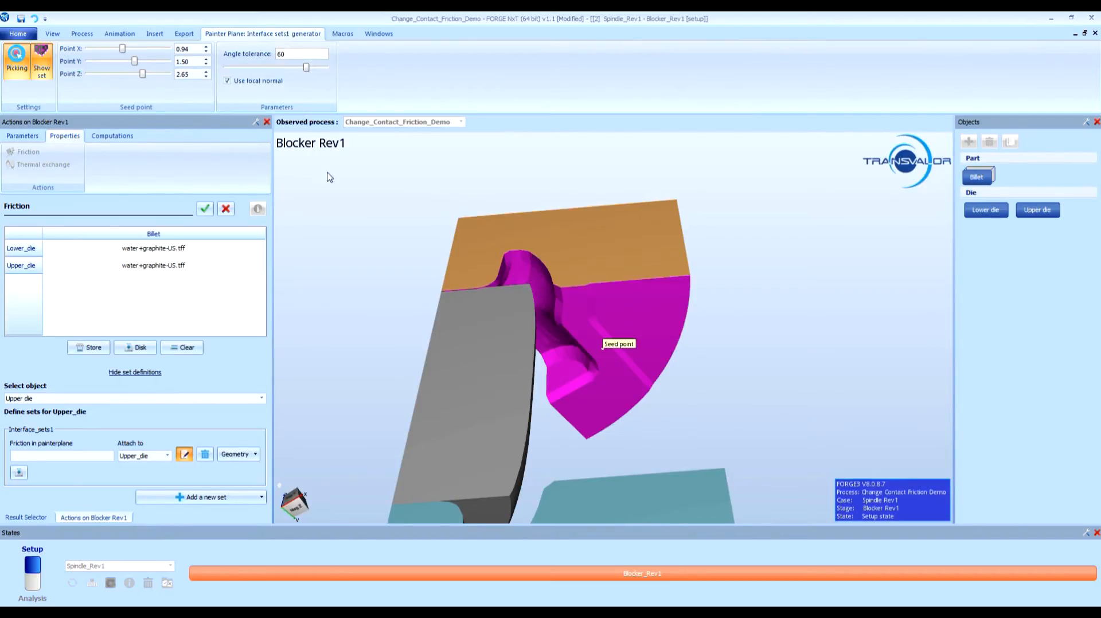
click(232, 82)
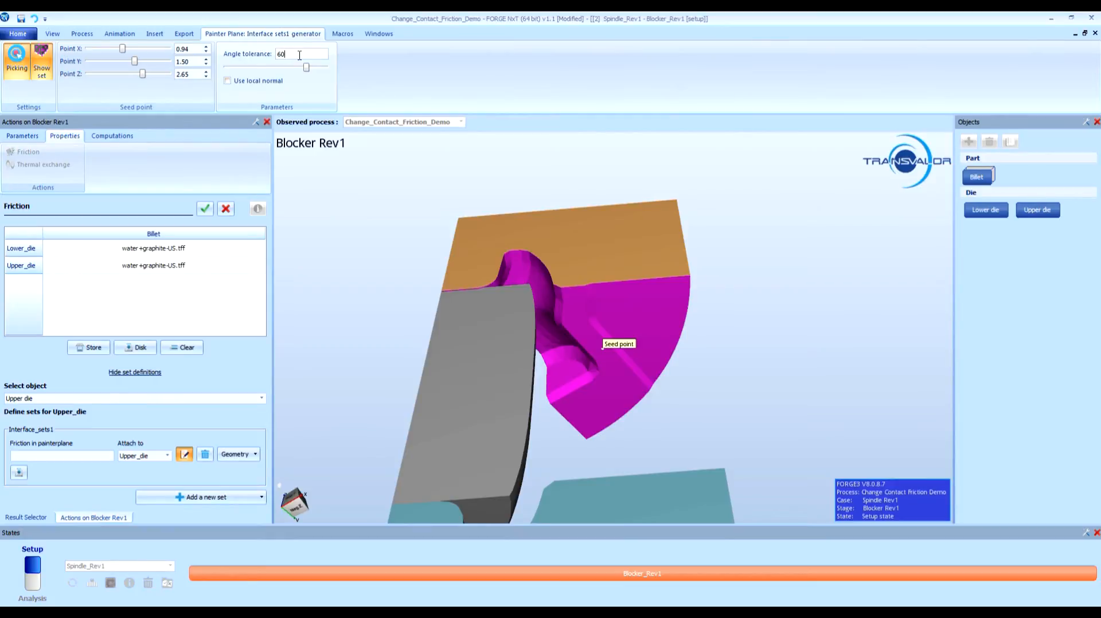
Inspect the painted edge around the upper die's cavity and set the set's angle tolerance to 65
scroll(585, 373, up, 5)
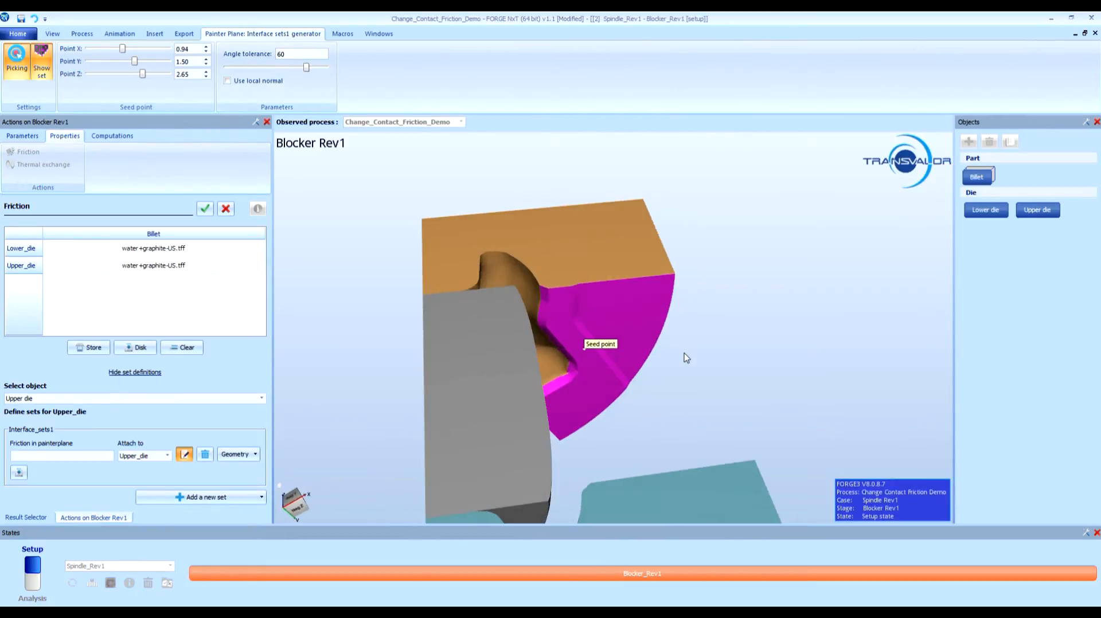
scroll(577, 385, up, 3)
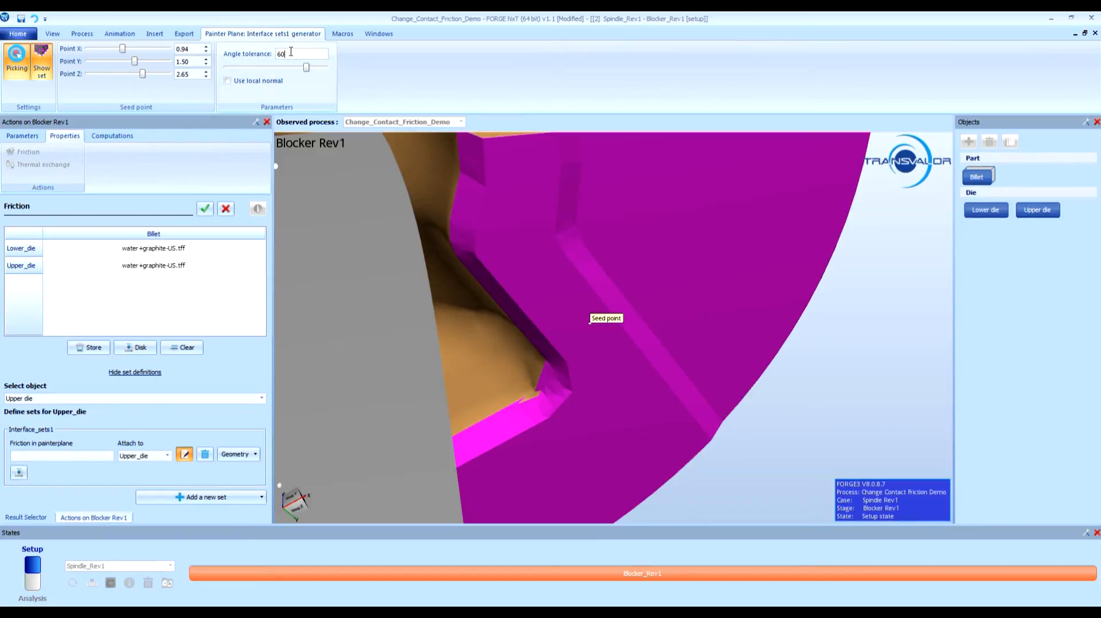
key(Return)
middle_drag(551, 271, 565, 428)
scroll(572, 342, down, 5)
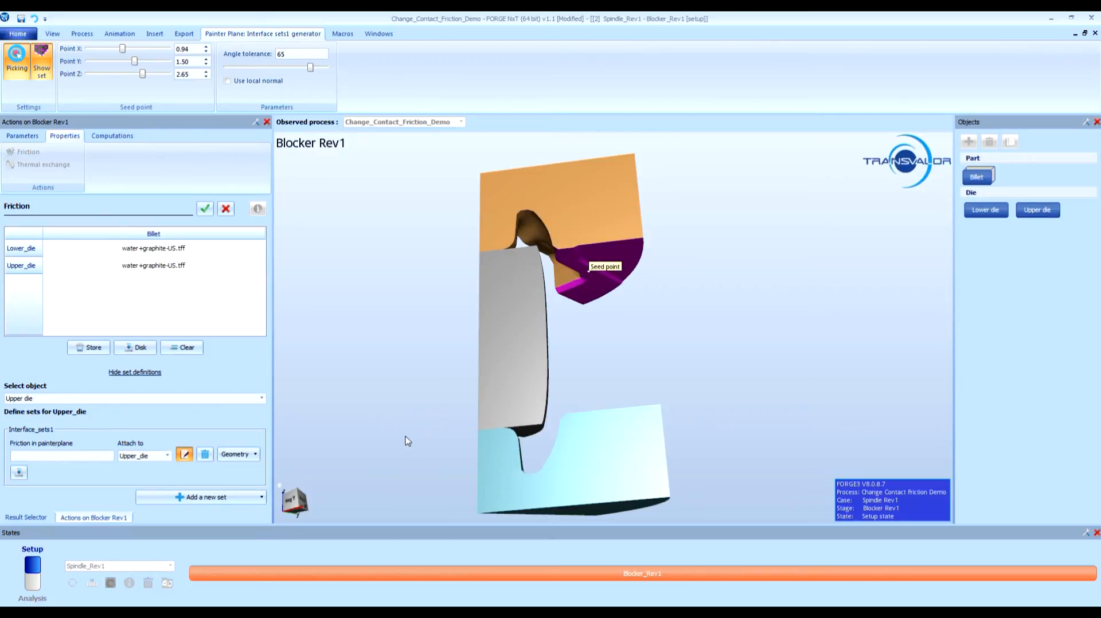
Assign no_lube-US.tff from the Hot friction folder to the upper die's set, apply the definition and save the project
click(19, 473)
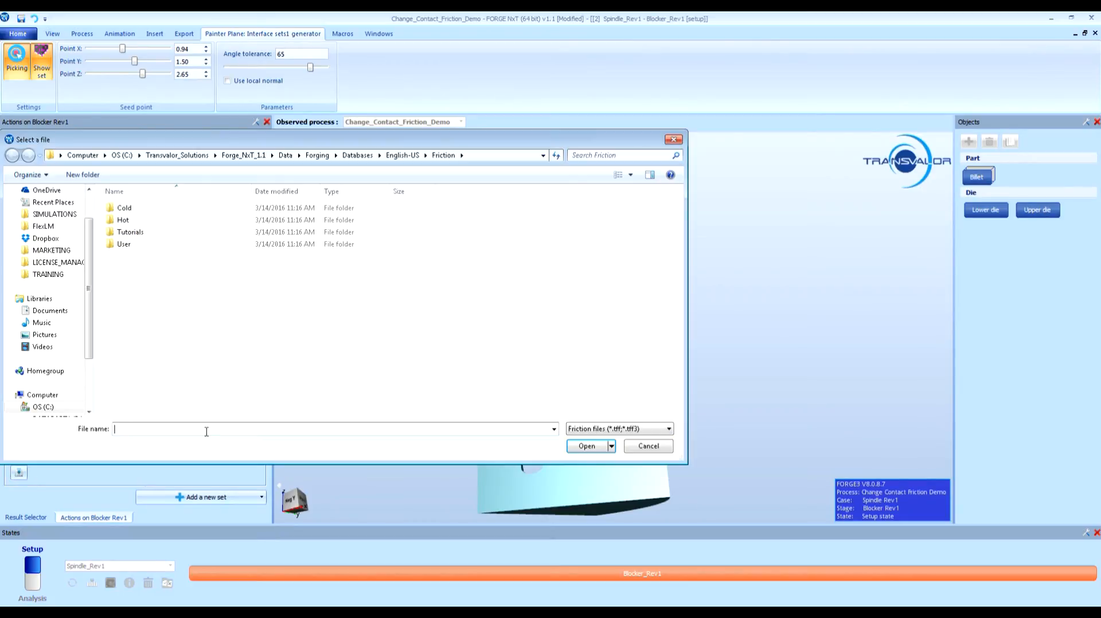
double_click(125, 221)
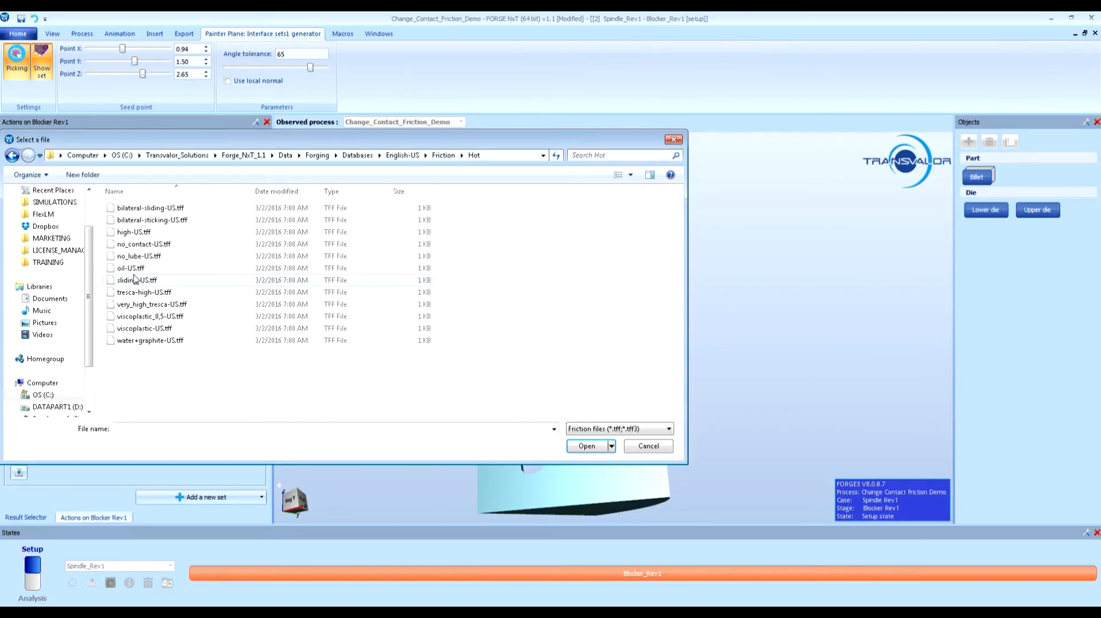
double_click(138, 256)
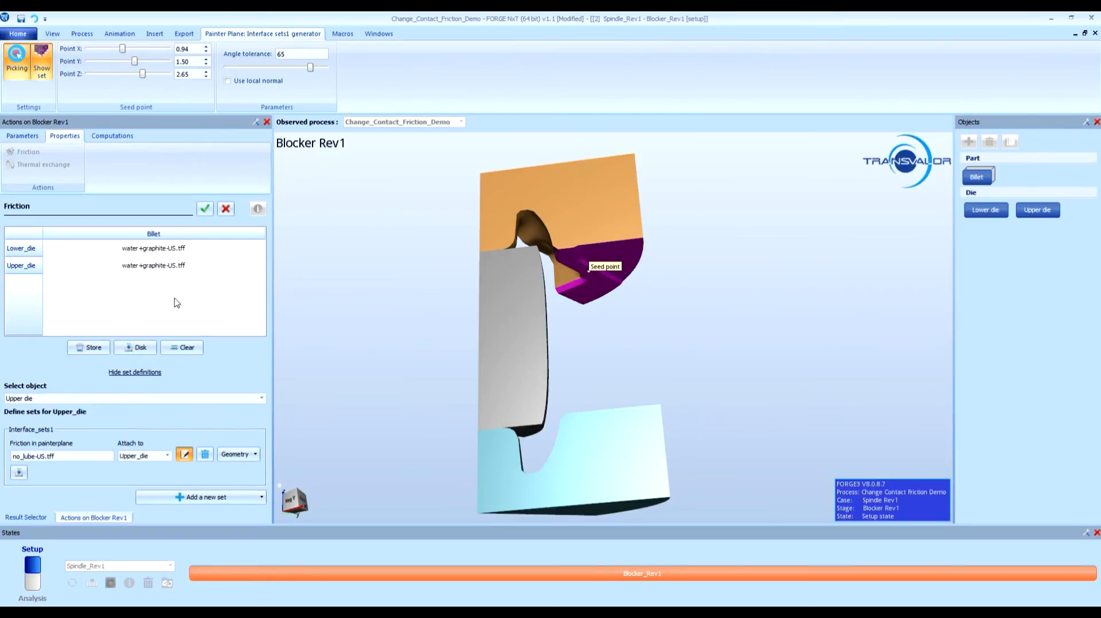
click(205, 210)
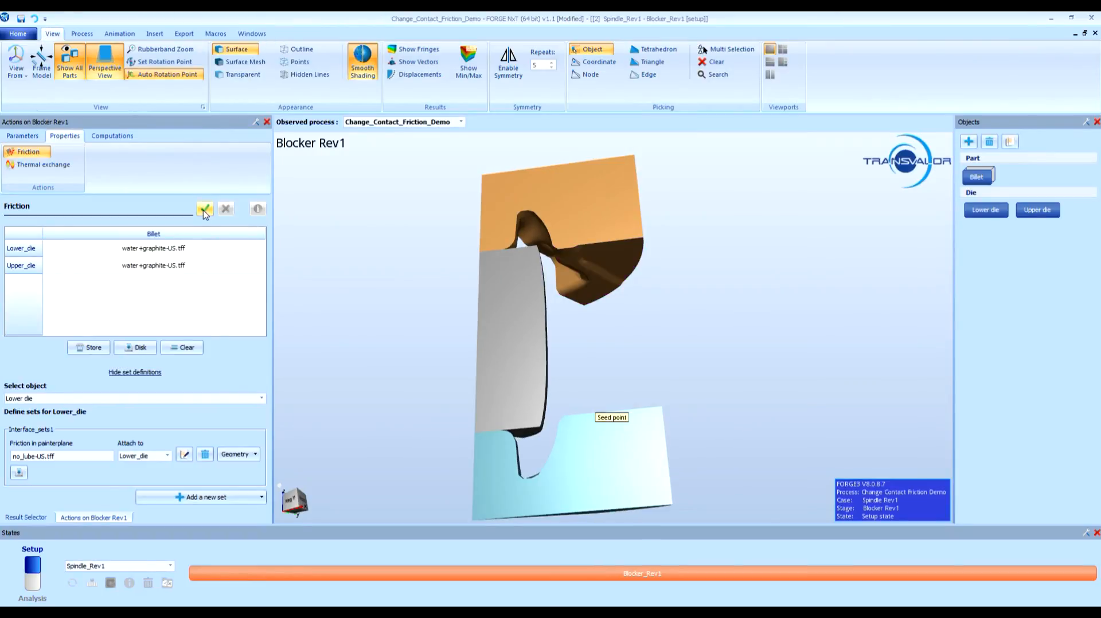
middle_drag(444, 202, 452, 409)
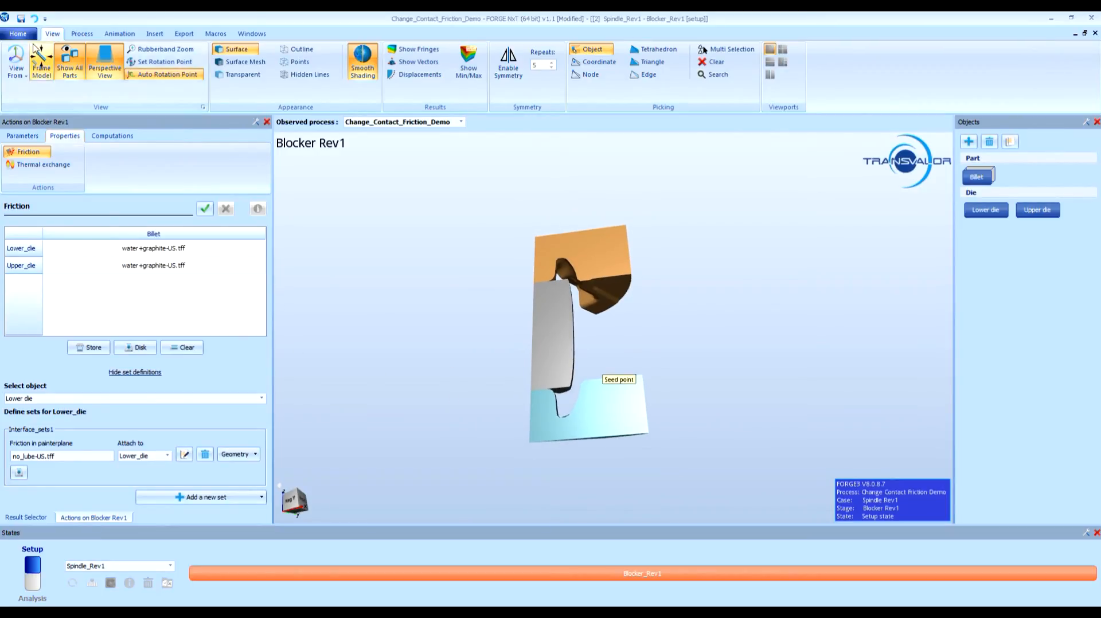
click(23, 20)
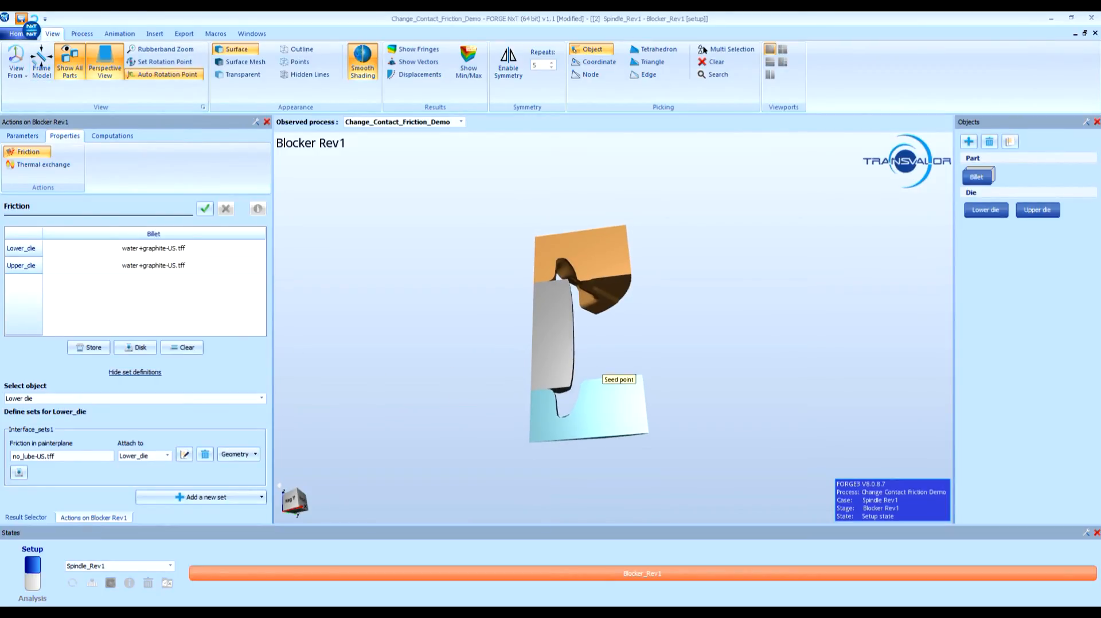